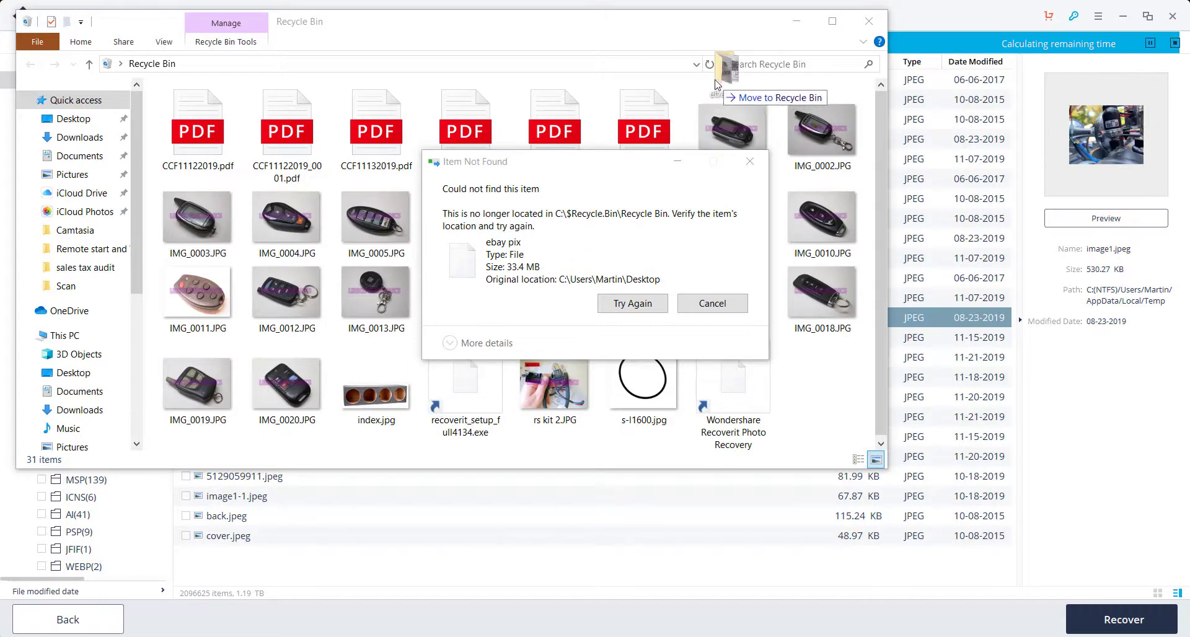
# - Drag the ebay pix folder into the Recycle Bin and check its deletion details
pyautogui.moveTo(92, 424)
pyautogui.mouseDown()
pyautogui.moveTo(550, 245)
pyautogui.moveTo(801, 419)
pyautogui.mouseUp()
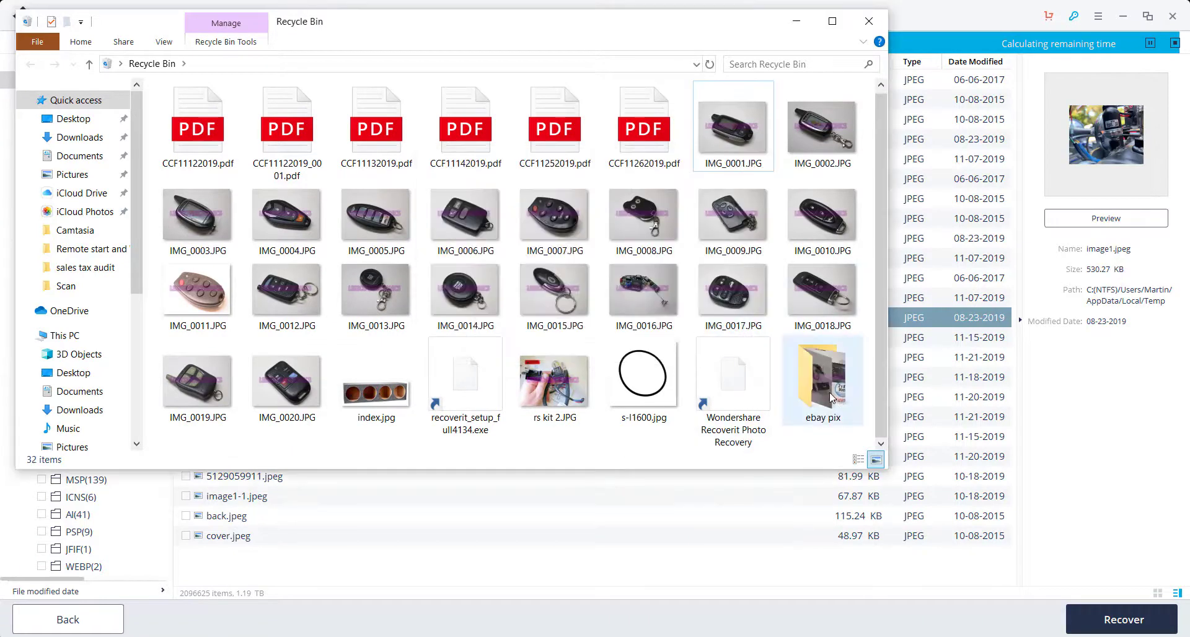
pyautogui.doubleClick(807, 394)
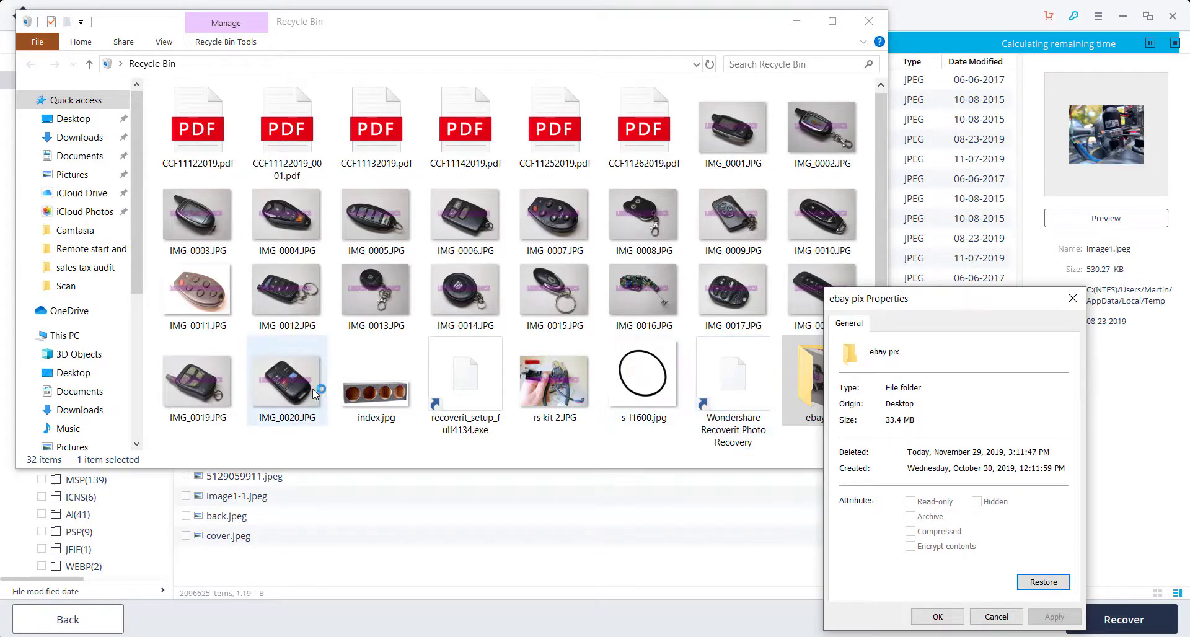
pyautogui.click(1073, 299)
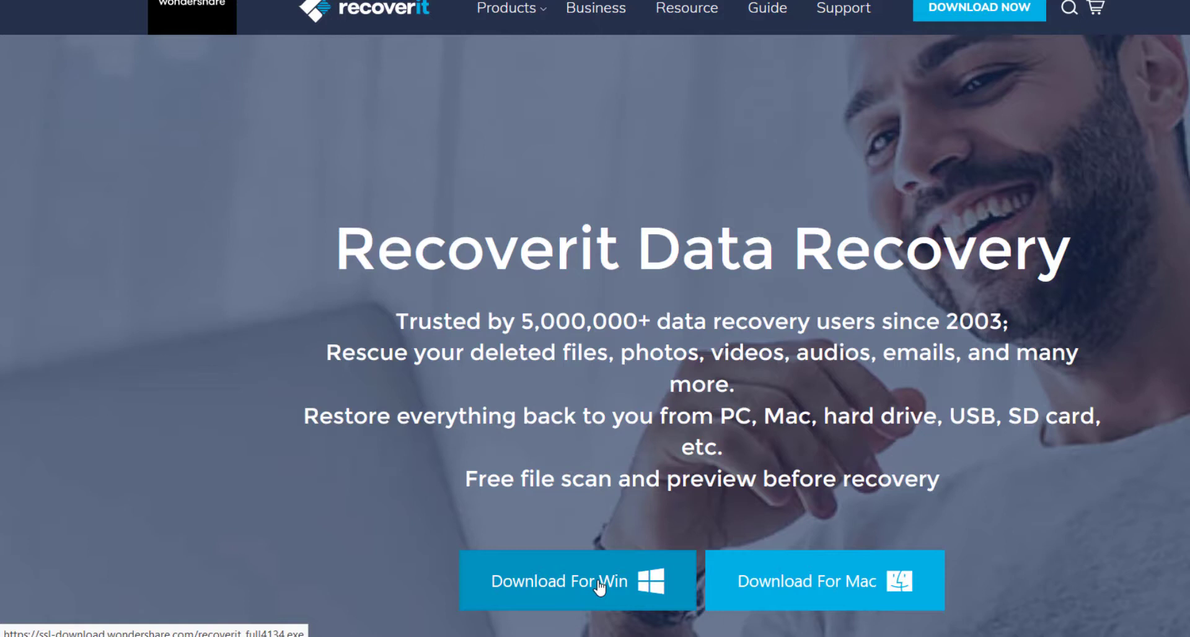
# - Download the Recoverit Windows installer recoverit_setup_full4134.exe and save it to disk
pyautogui.click(630, 583)
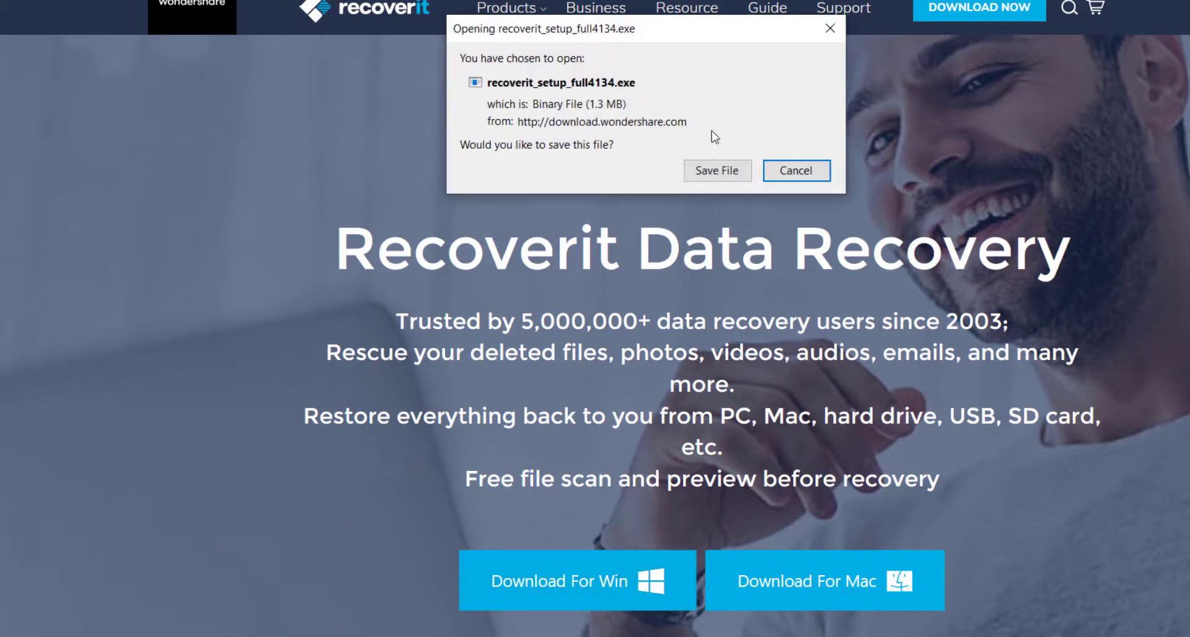
pyautogui.click(715, 175)
pyautogui.click(830, 177)
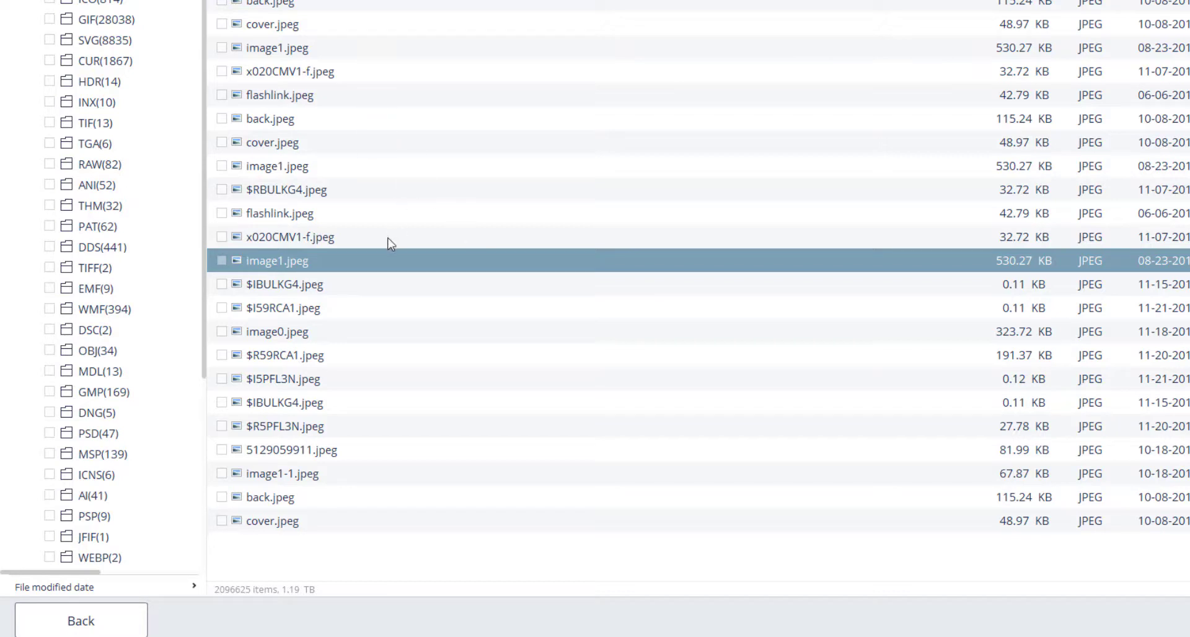
# - Preview image1.jpeg, flashlink.jpeg and a second image1.jpeg from the scan results
pyautogui.doubleClick(365, 268)
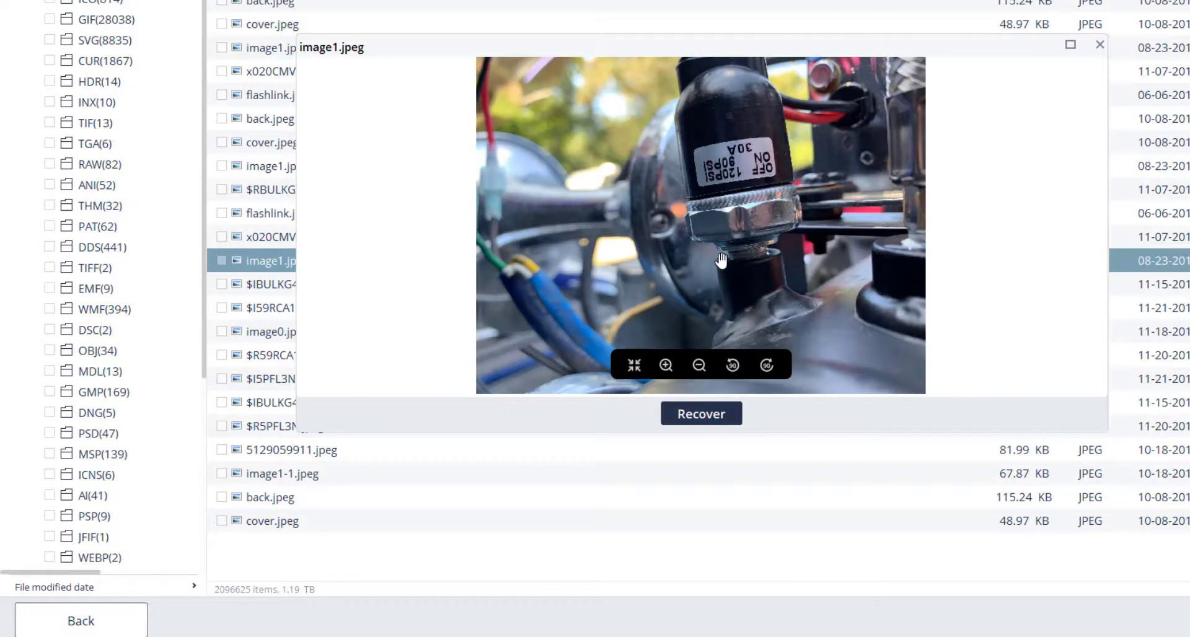
pyautogui.click(1100, 45)
pyautogui.doubleClick(267, 214)
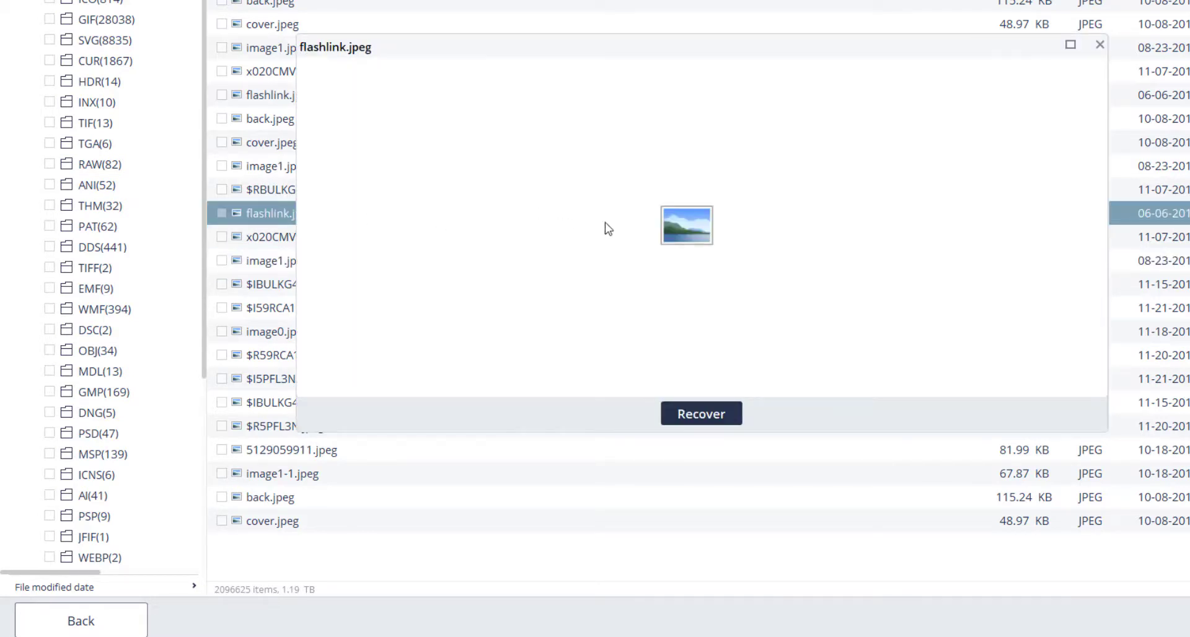
pyautogui.click(1099, 45)
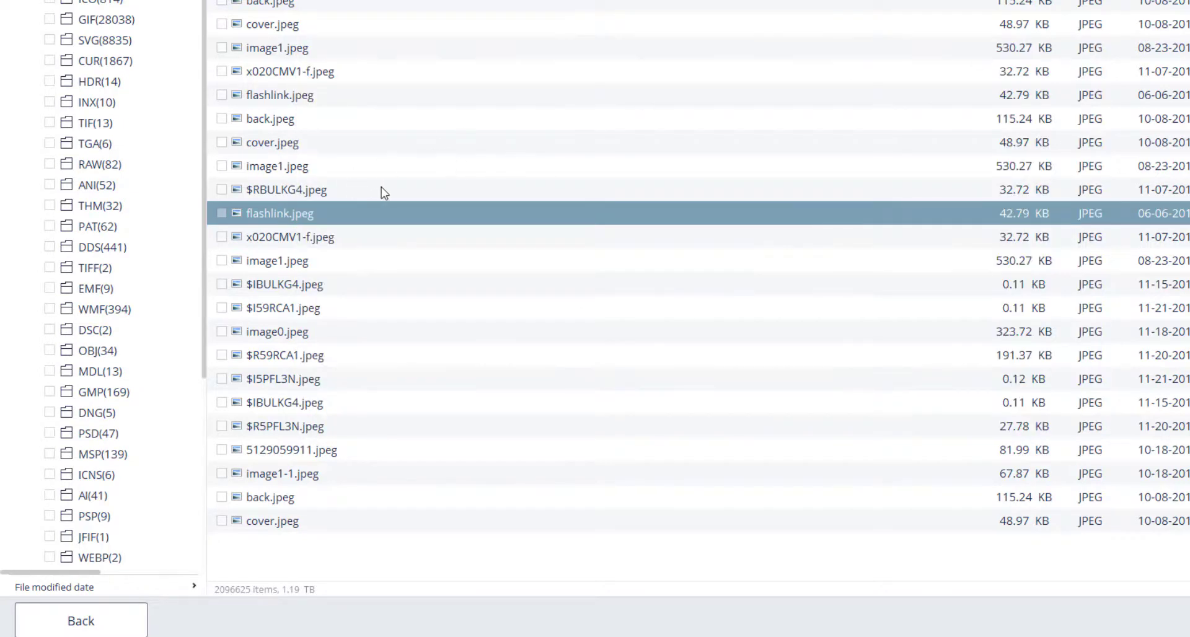
pyautogui.doubleClick(312, 168)
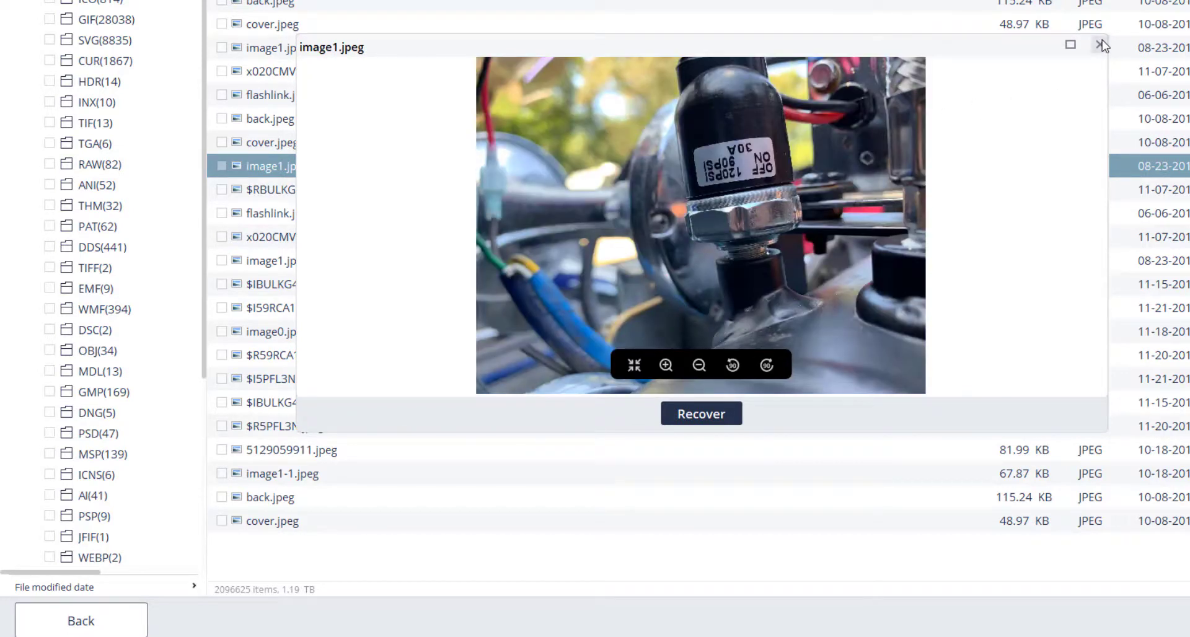
pyautogui.click(1100, 42)
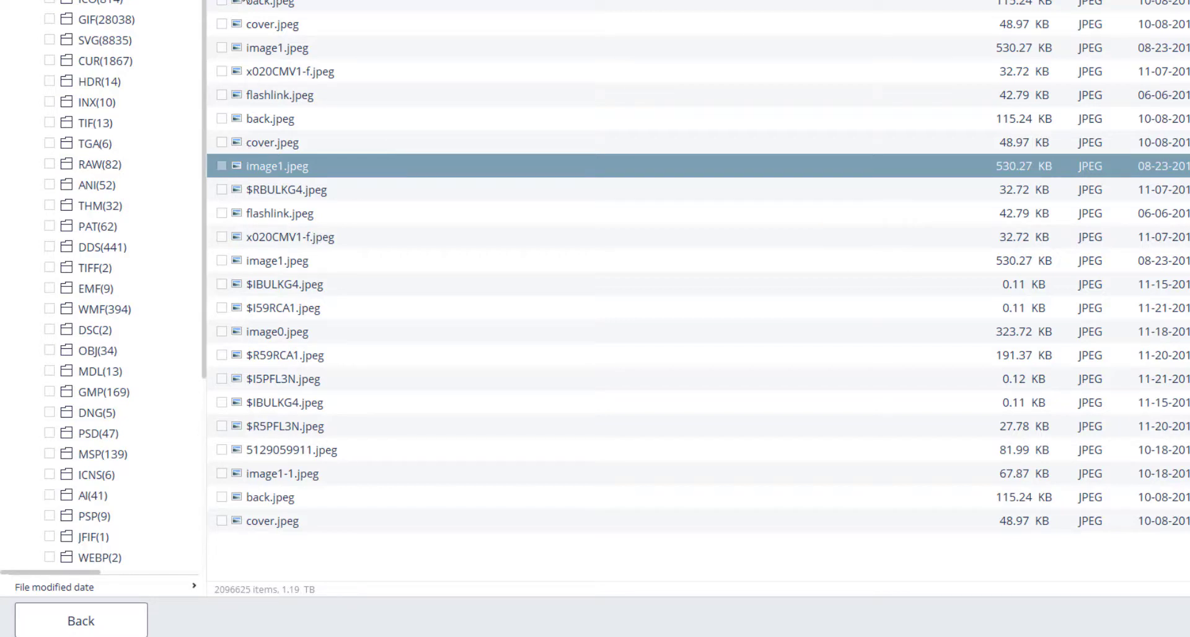
# - Preview the cover.jpeg album art and the image1-1.jpeg photo, closing each preview
pyautogui.doubleClick(288, 23)
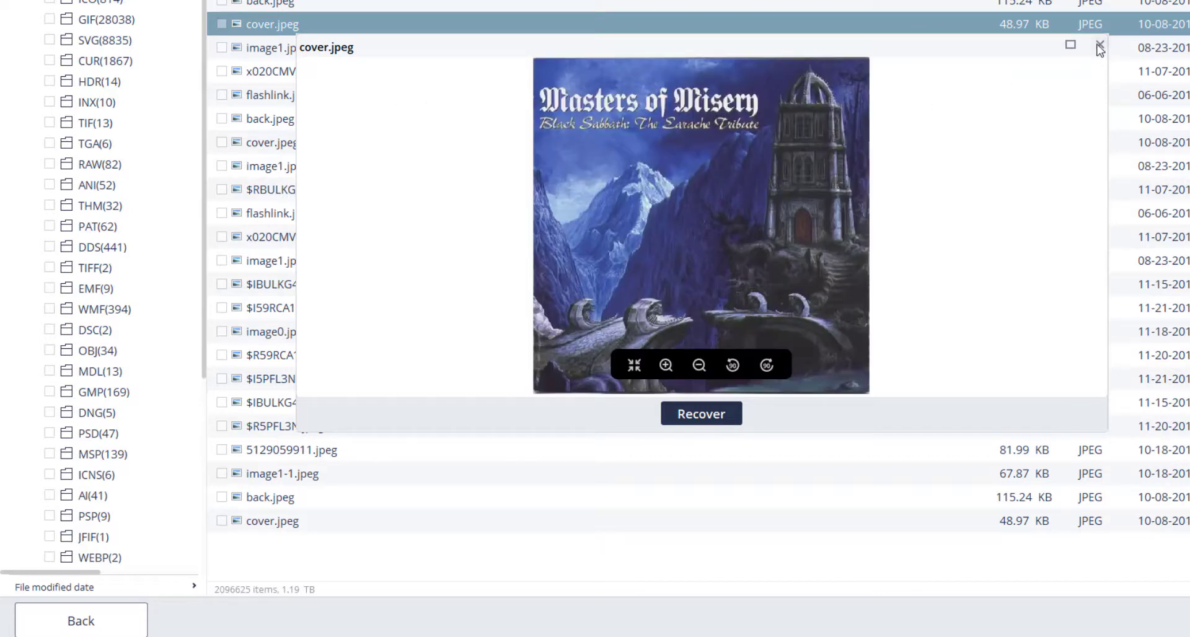
pyautogui.press('Escape')
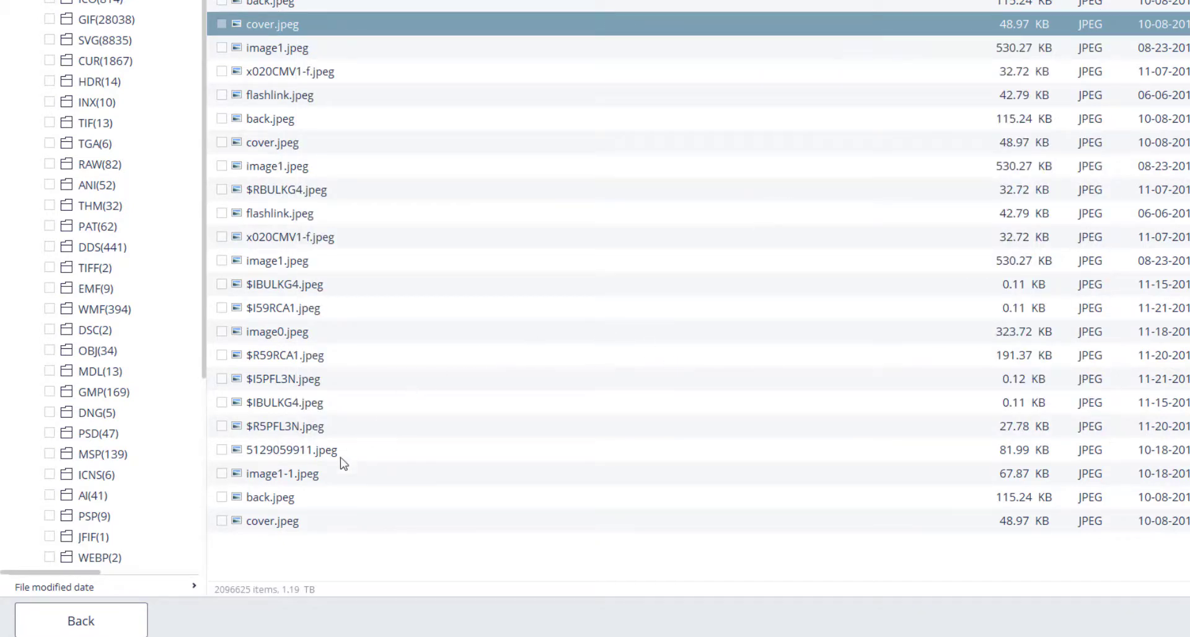
pyautogui.doubleClick(310, 472)
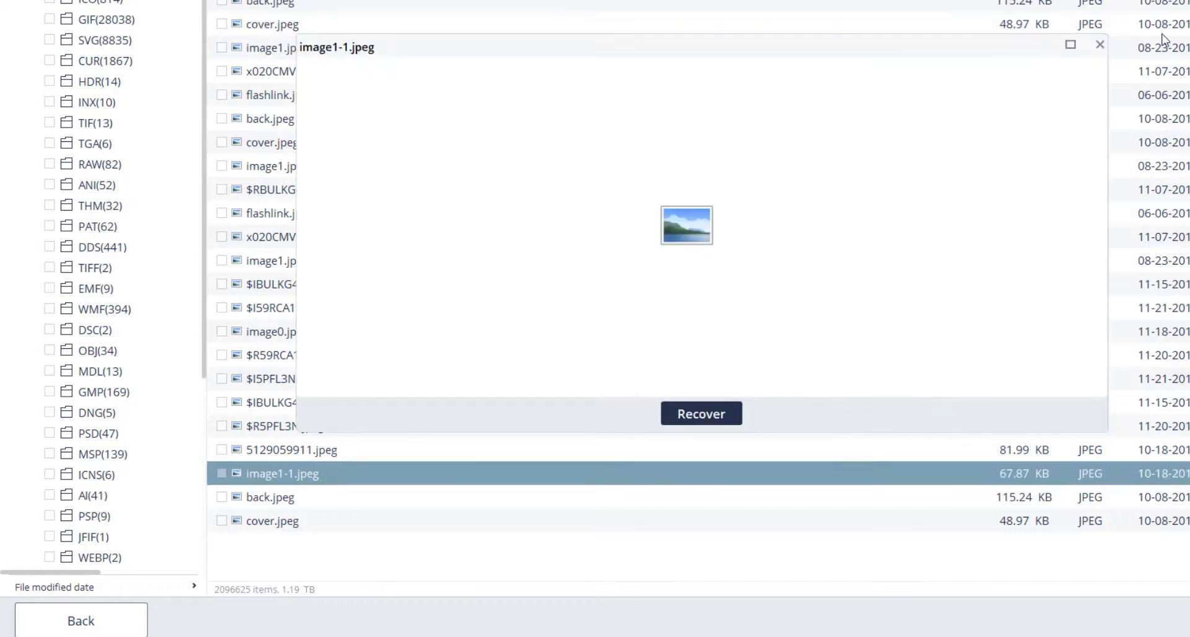
pyautogui.click(1100, 46)
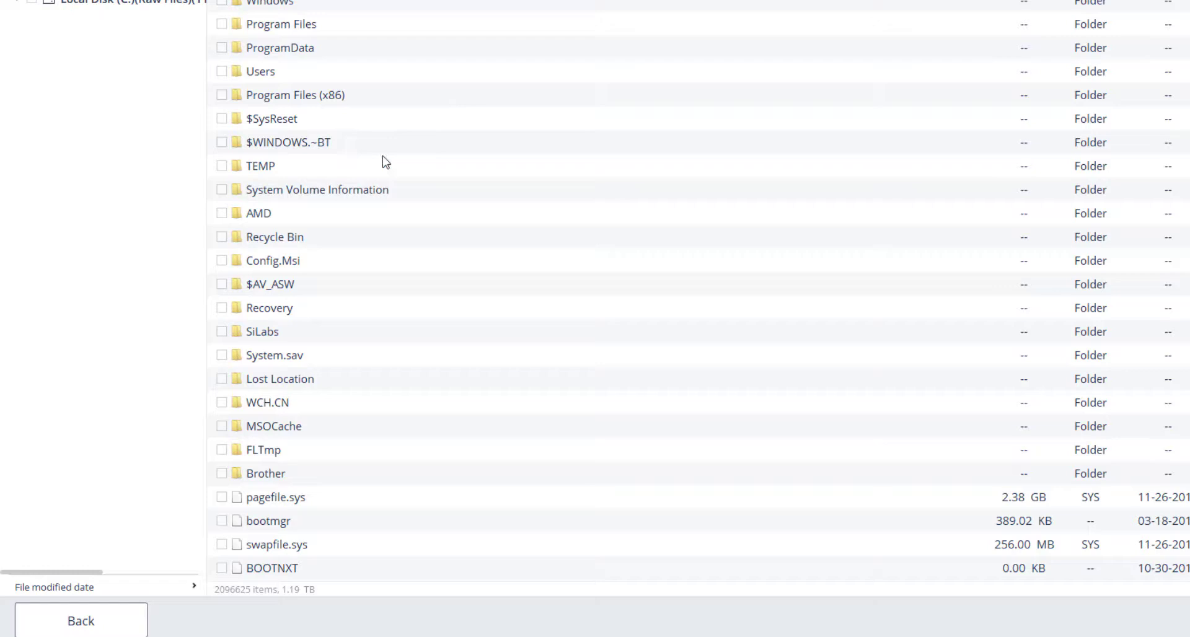
pyautogui.scroll(-1, 387, 164)
pyautogui.scroll(-2, 390, 168)
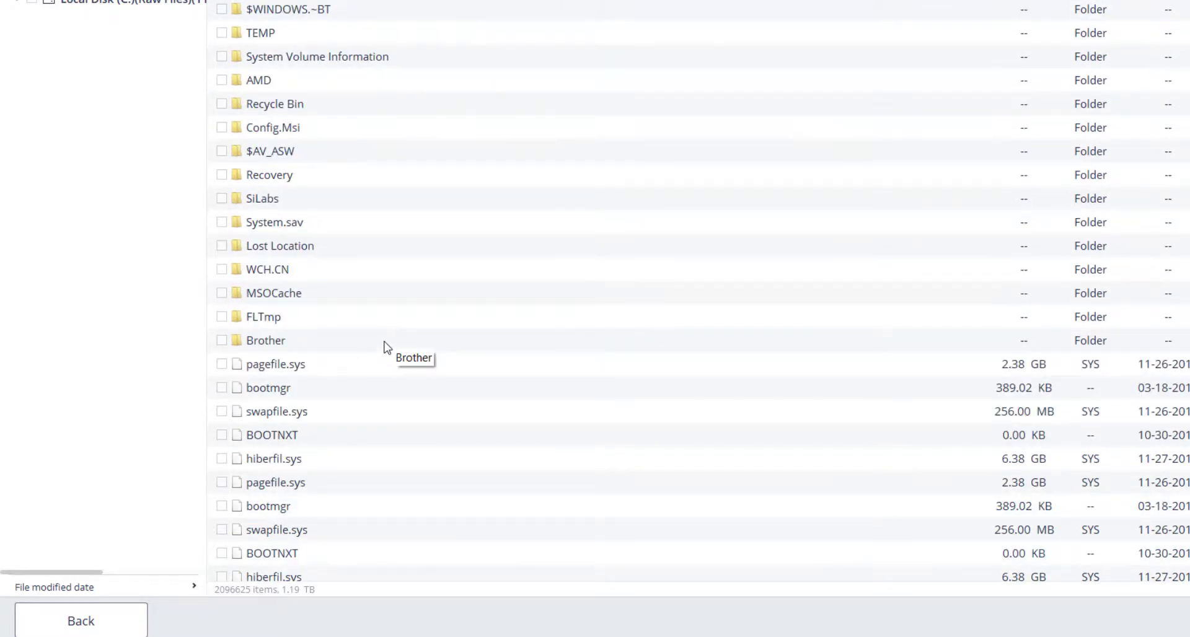
pyautogui.scroll(-2, 387, 347)
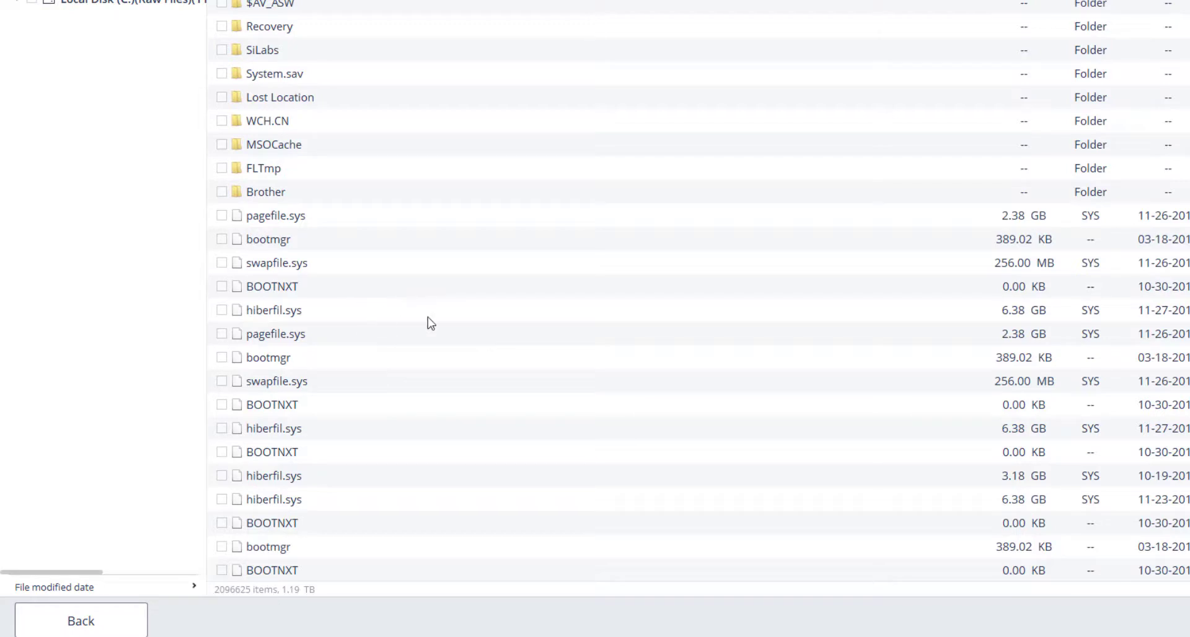
pyautogui.scroll(4, 431, 323)
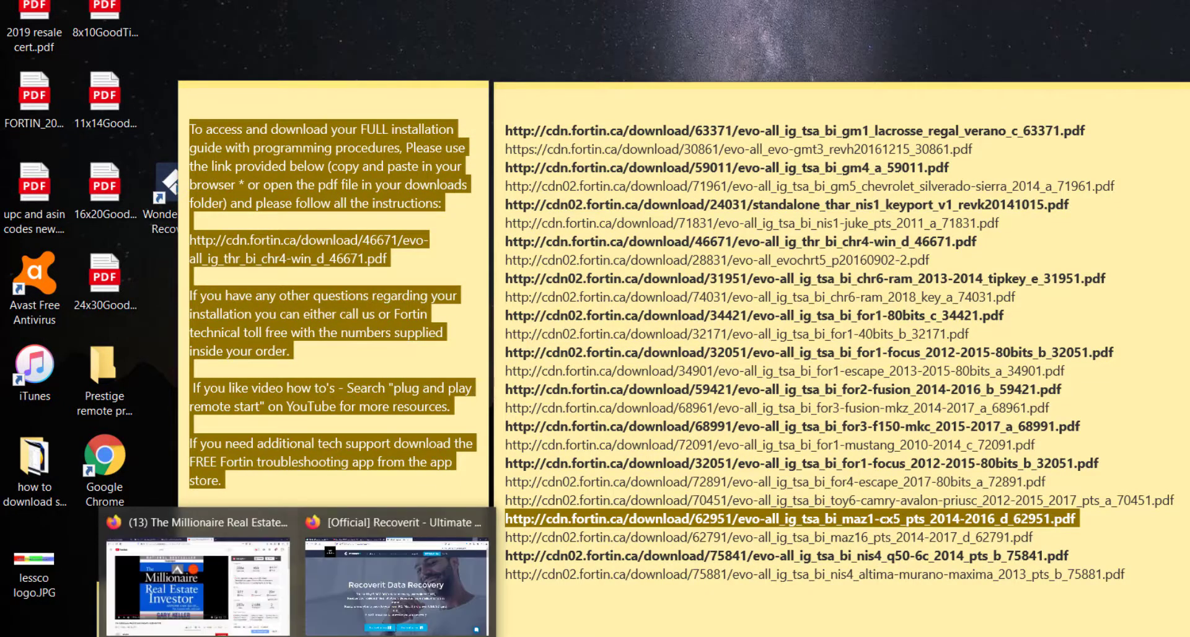
# - Switch back to the Recoverit Data Recovery page in Firefox from the taskbar
pyautogui.click(344, 612)
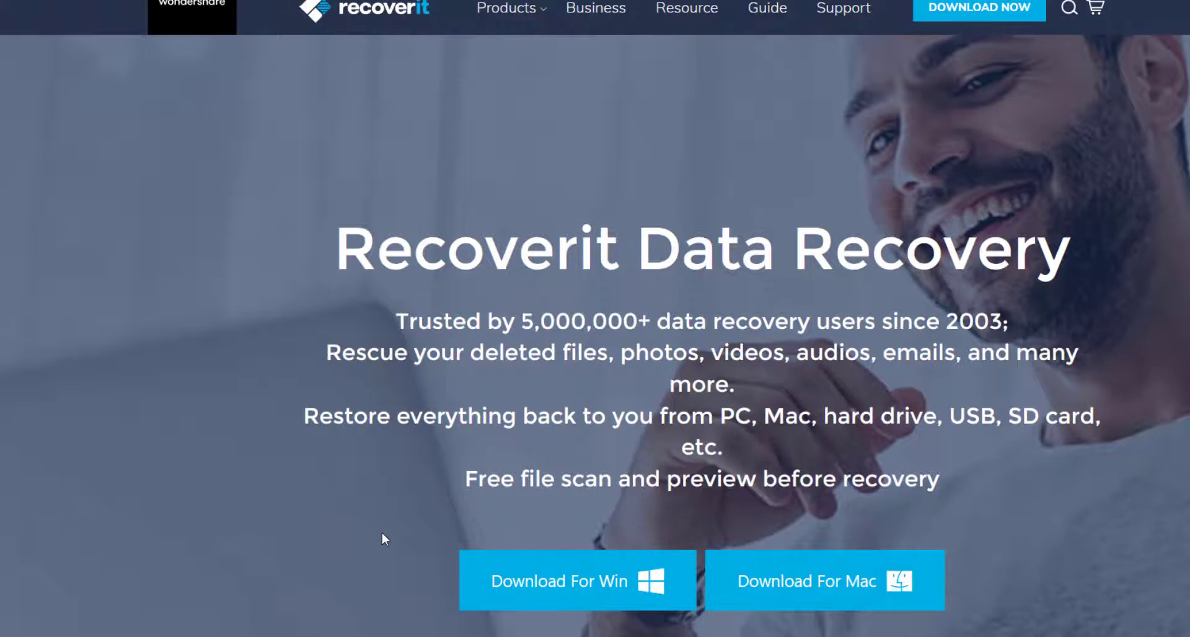